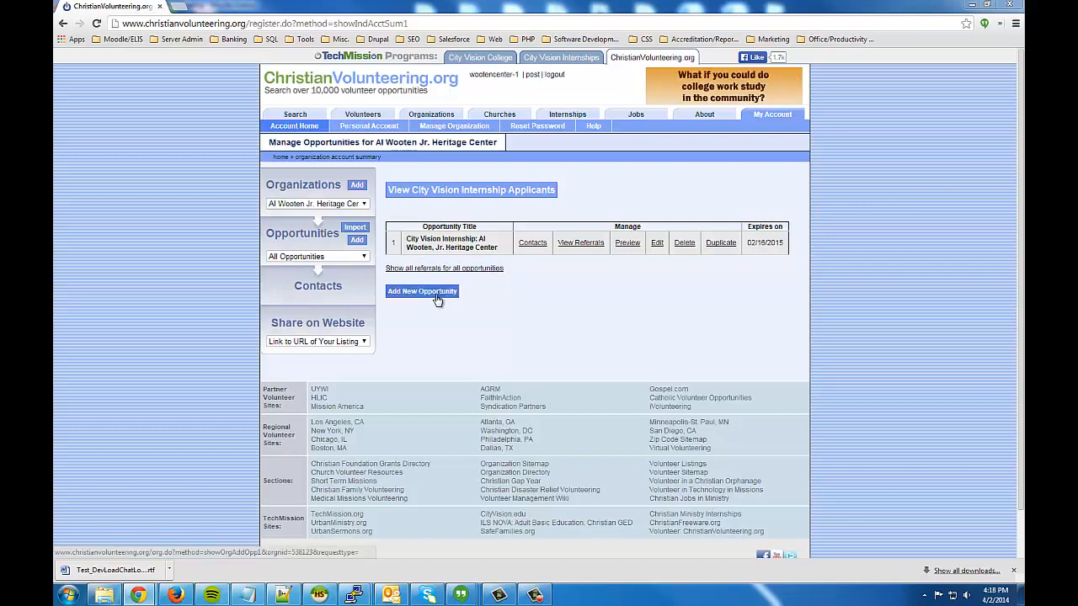
# Start a new opportunity titled 'test' and mark it as a City Vision Internship.
pyautogui.click(436, 297)
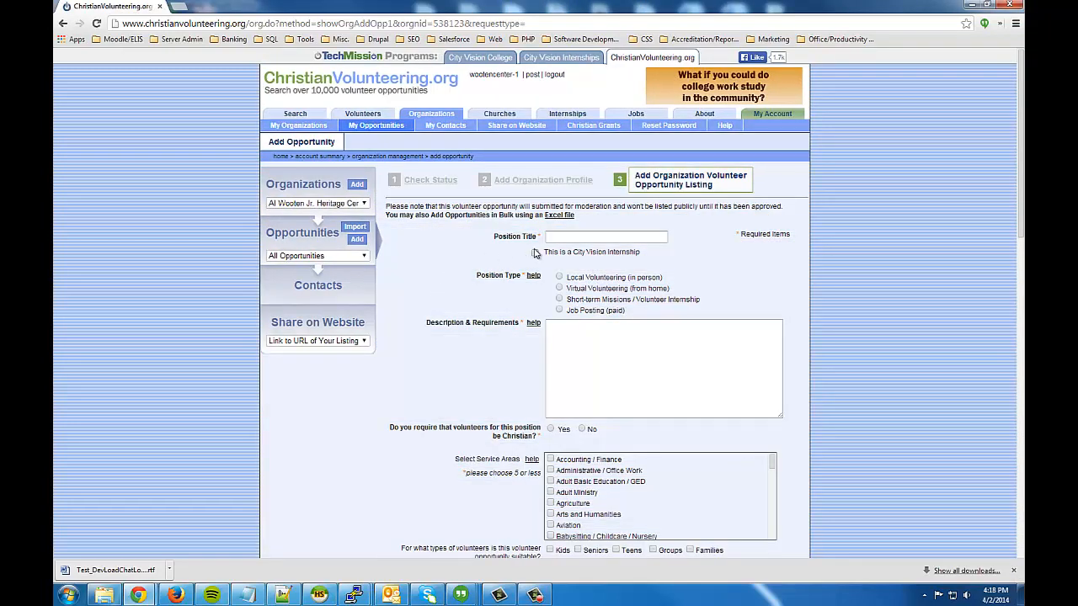
pyautogui.click(573, 238)
pyautogui.write('test')
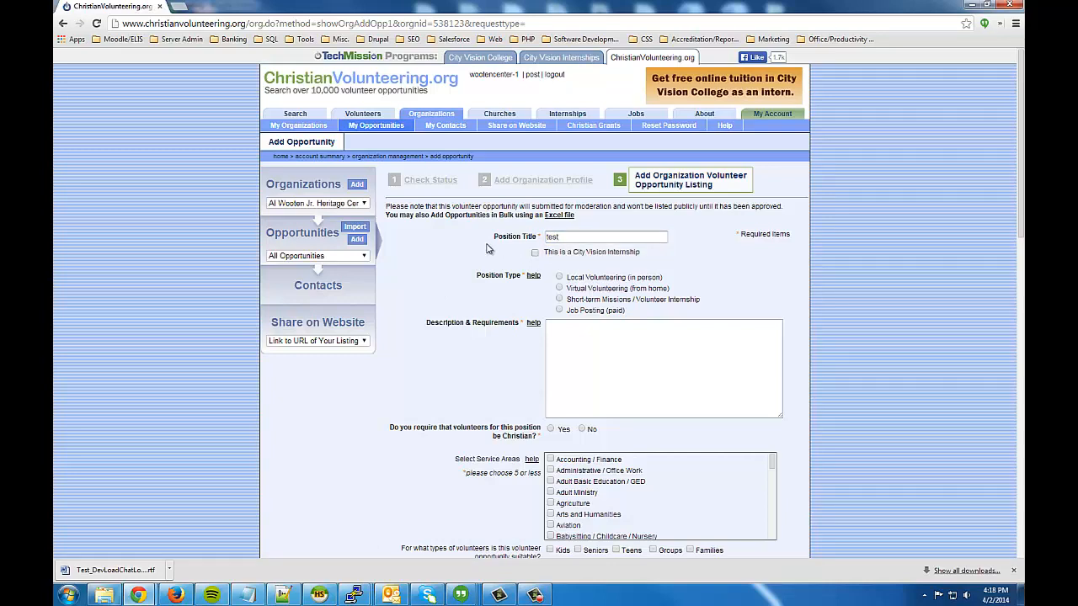
pyautogui.click(536, 254)
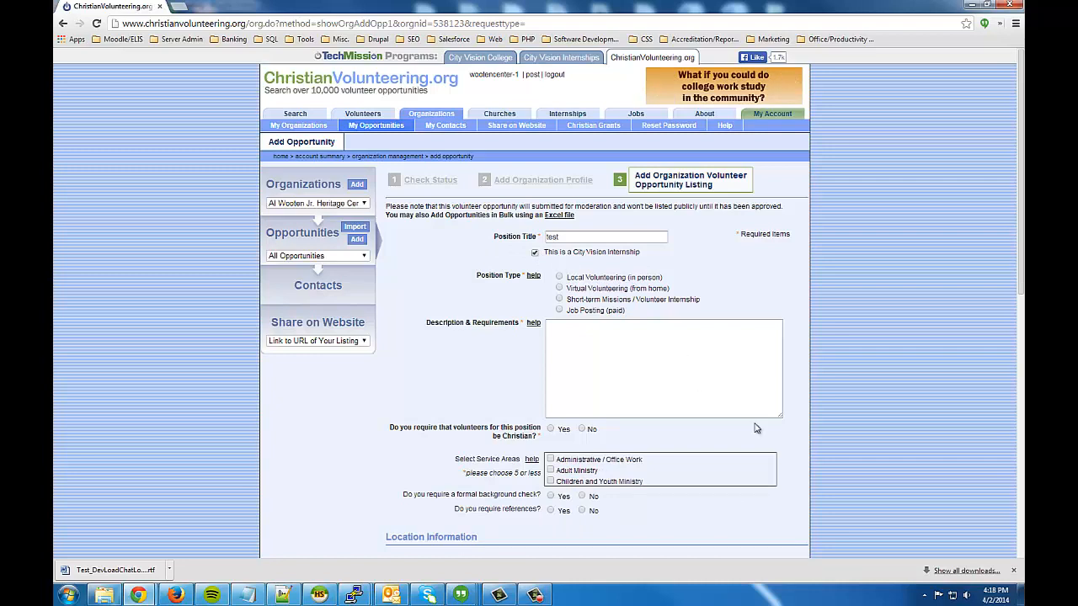
pyautogui.click(1017, 573)
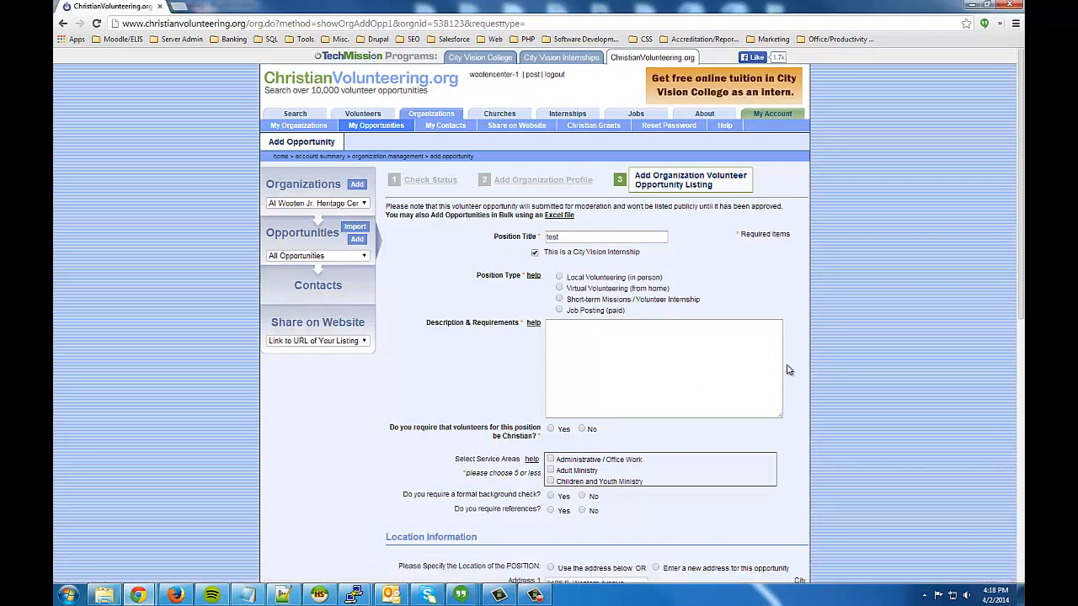
# Make it local in-person volunteering with the description 'test'.
pyautogui.click(560, 279)
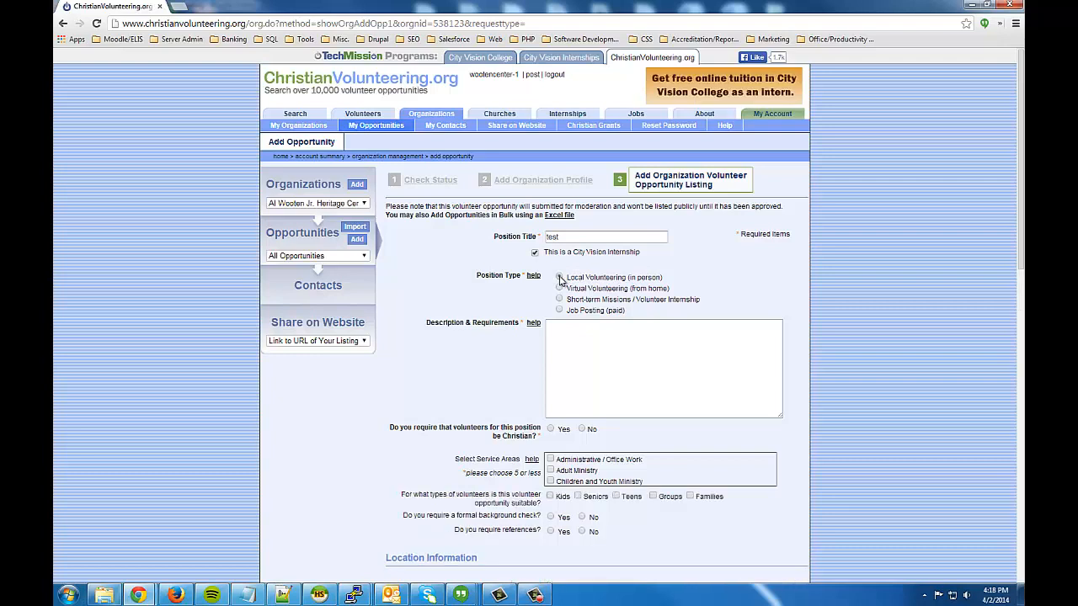
pyautogui.click(604, 335)
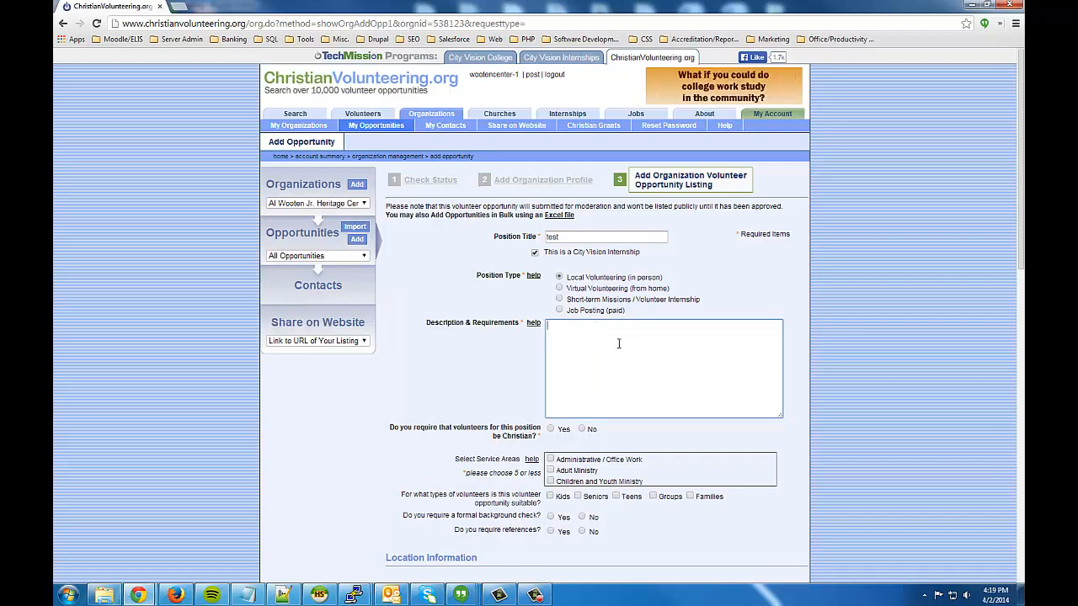
pyautogui.write('test')
pyautogui.scroll(-1, 595, 384)
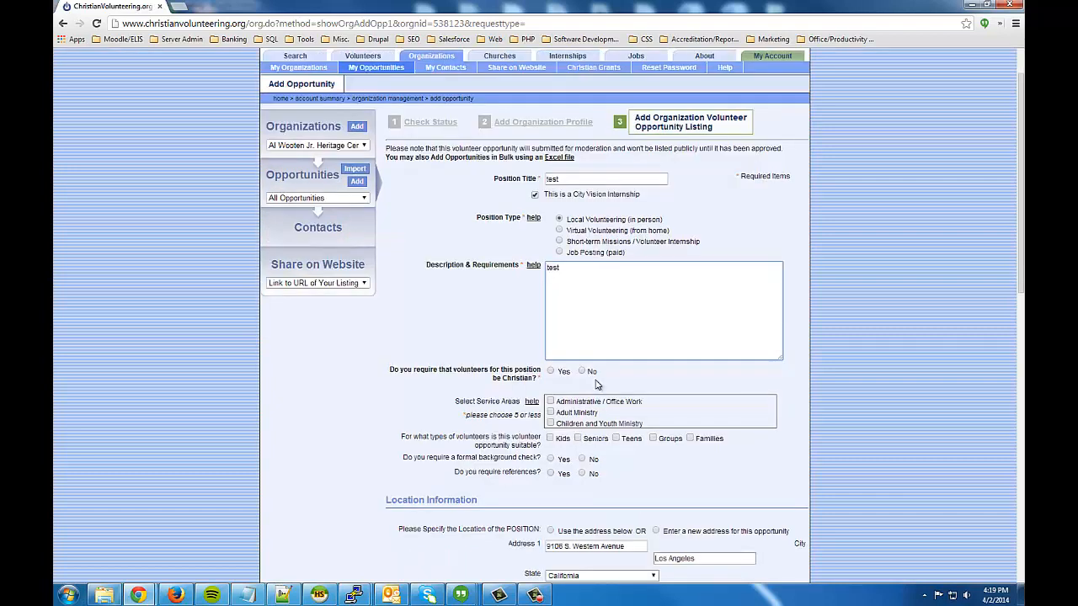
# Require Christian volunteers with 'Attends Church Regularly' as the Creed / Christian Belief.
pyautogui.click(552, 373)
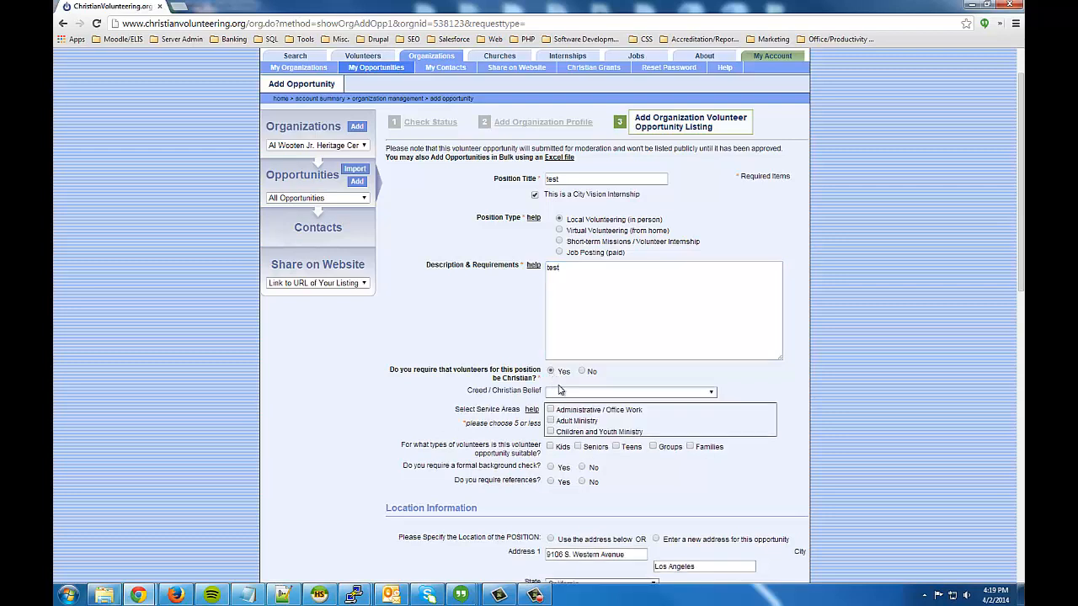
pyautogui.click(562, 393)
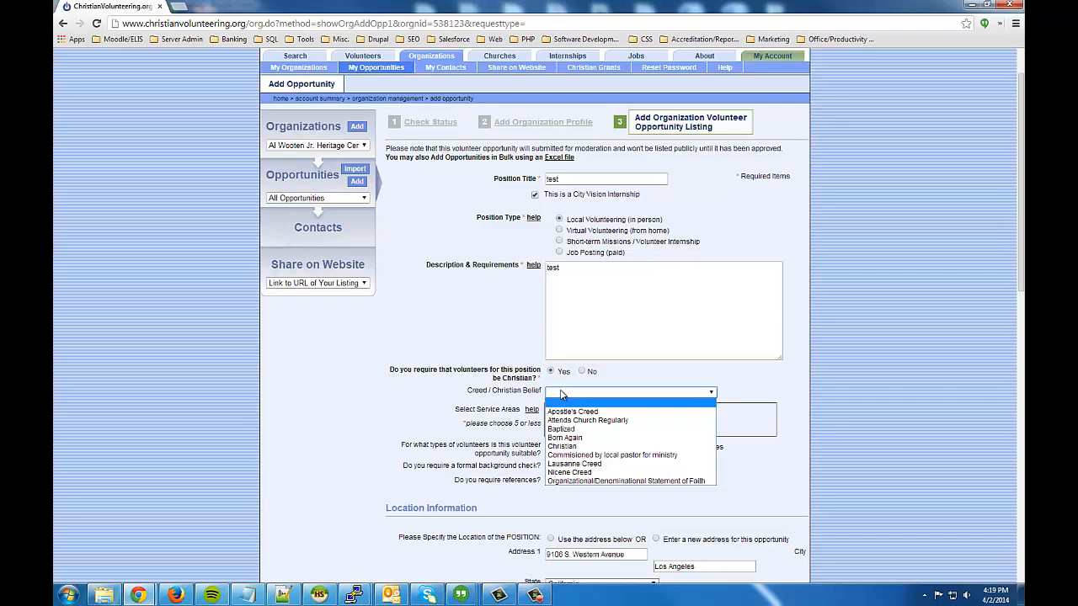
pyautogui.click(598, 420)
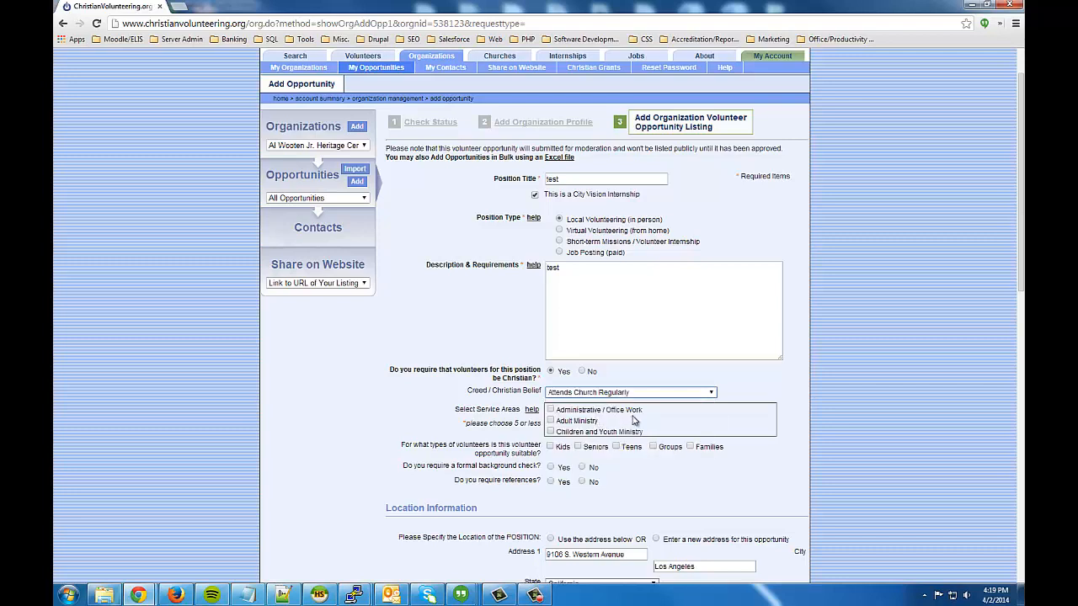
pyautogui.scroll(-1, 636, 422)
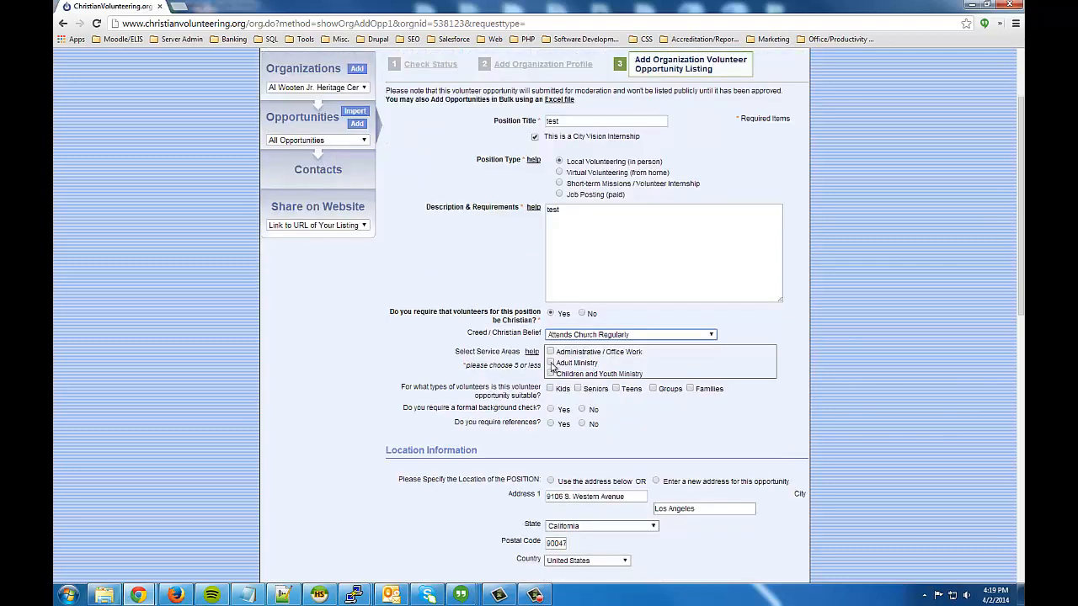
pyautogui.click(693, 361)
pyautogui.scroll(-1, 693, 361)
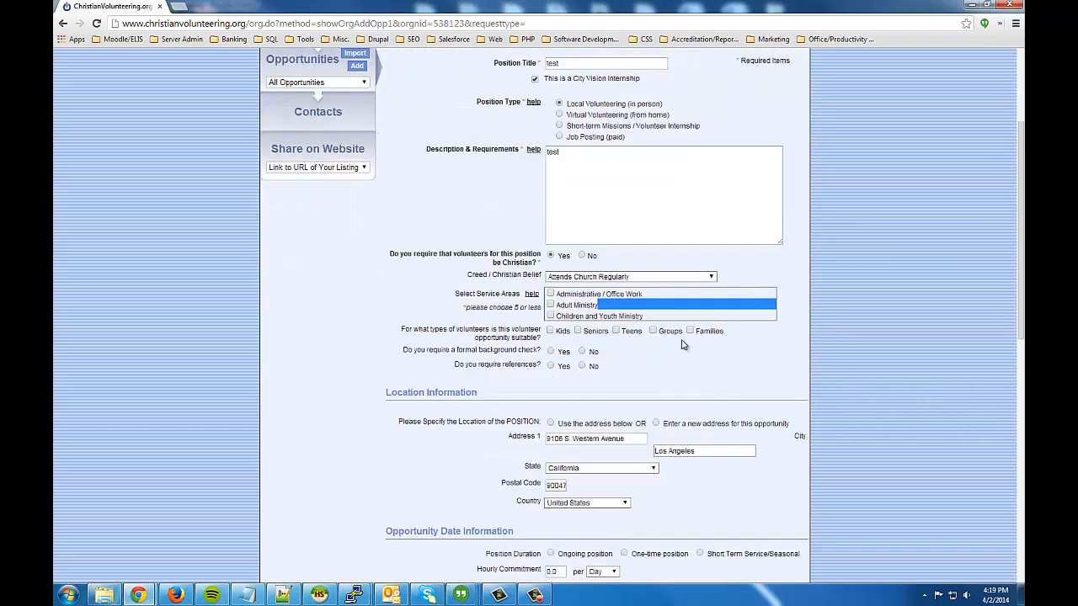
pyautogui.click(715, 314)
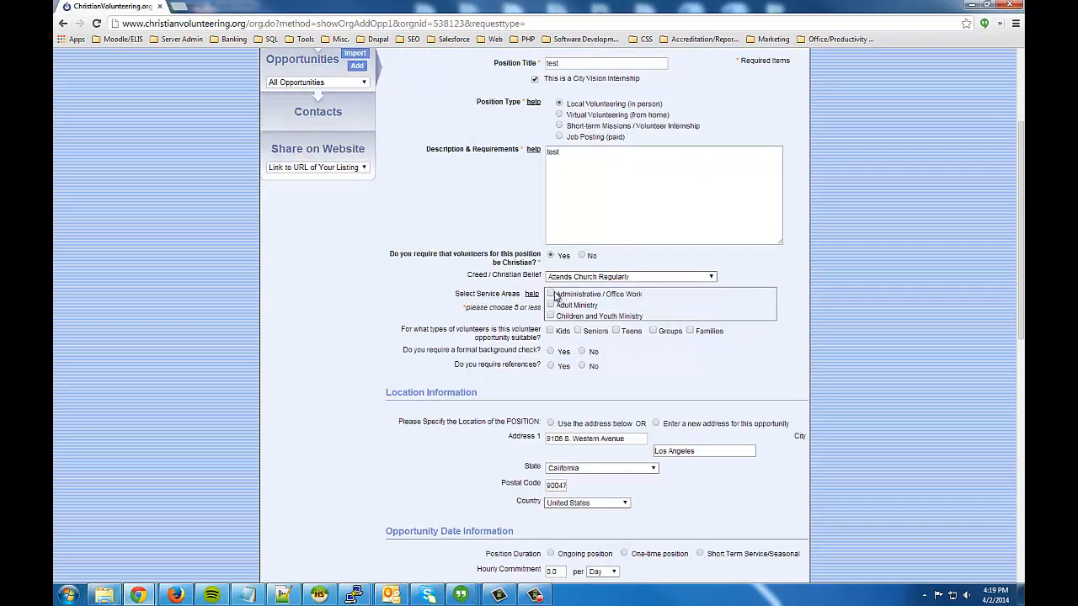
# Add Administrative / Office Work as service area, require no background check but require references.
pyautogui.click(552, 295)
pyautogui.click(582, 352)
pyautogui.click(552, 367)
# Move down the form and select the current Number of Positions value.
pyautogui.scroll(-1, 823, 368)
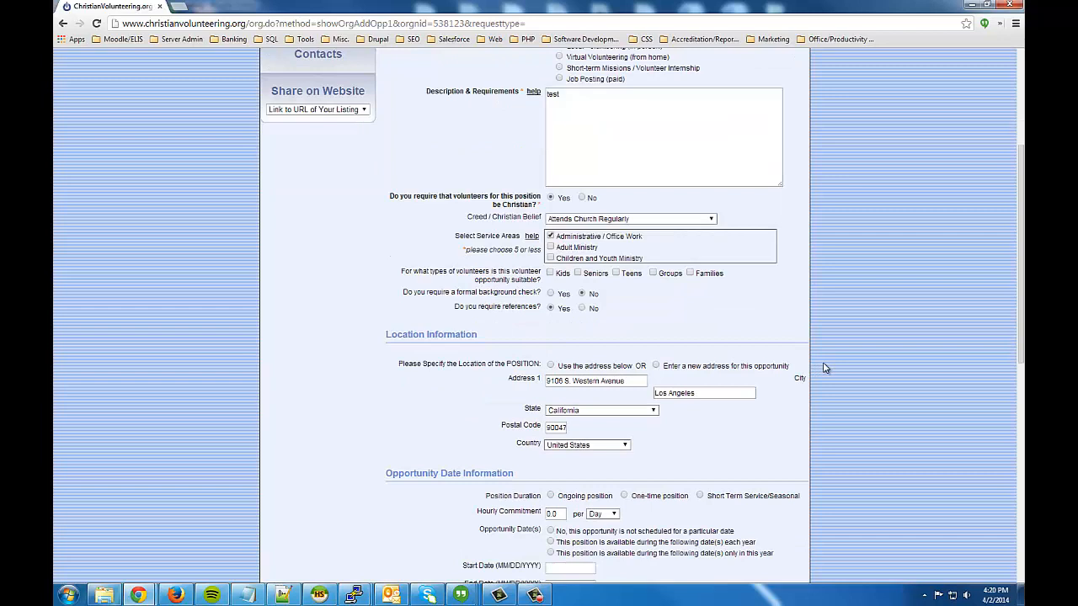
pyautogui.scroll(-1, 823, 368)
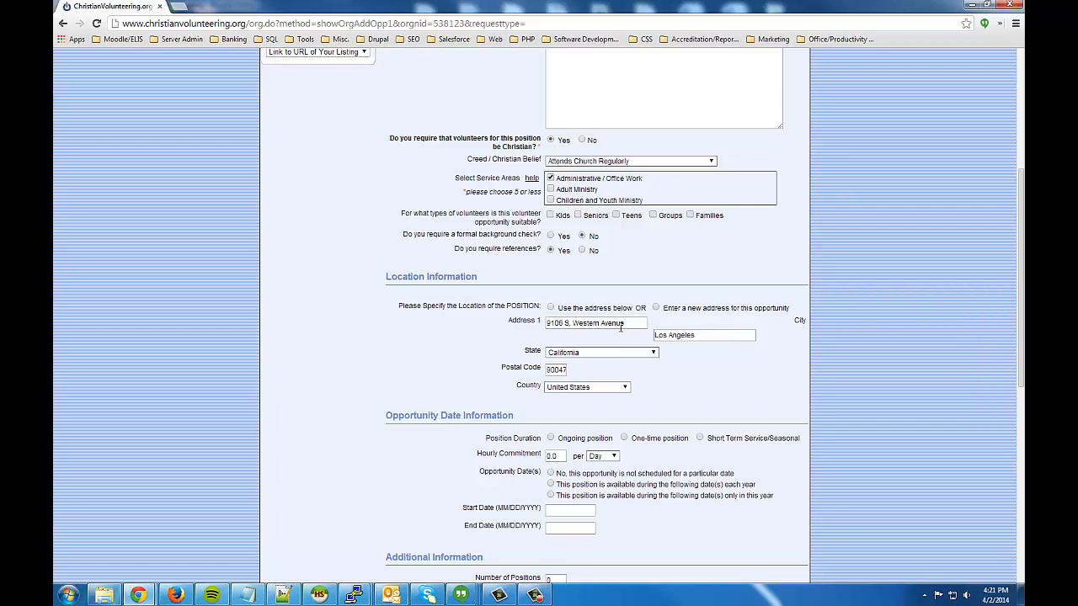
pyautogui.scroll(-1, 637, 340)
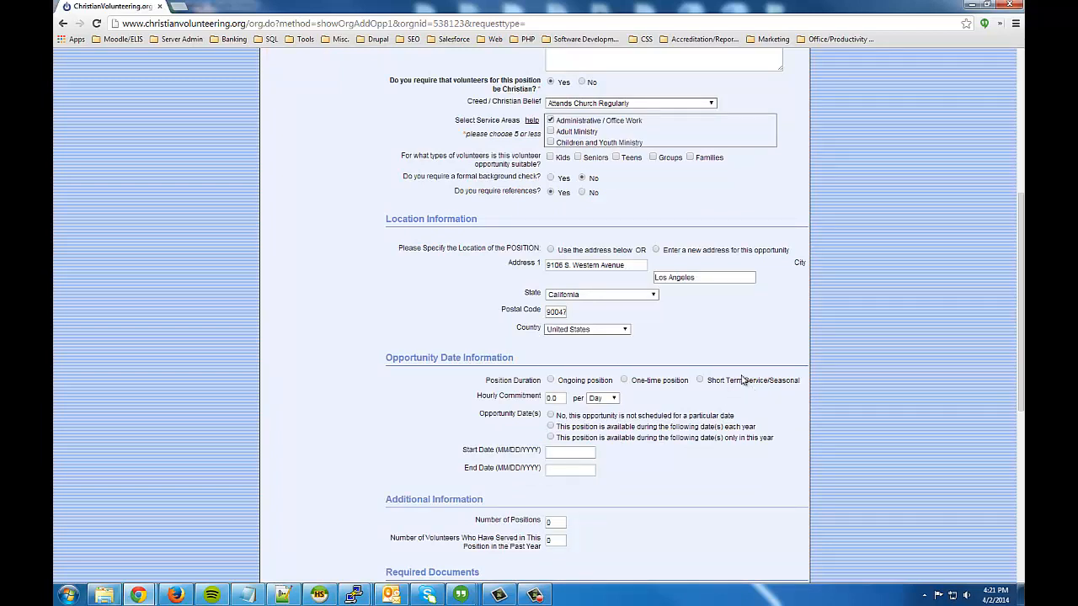
pyautogui.scroll(-1, 744, 379)
pyautogui.scroll(-2, 745, 379)
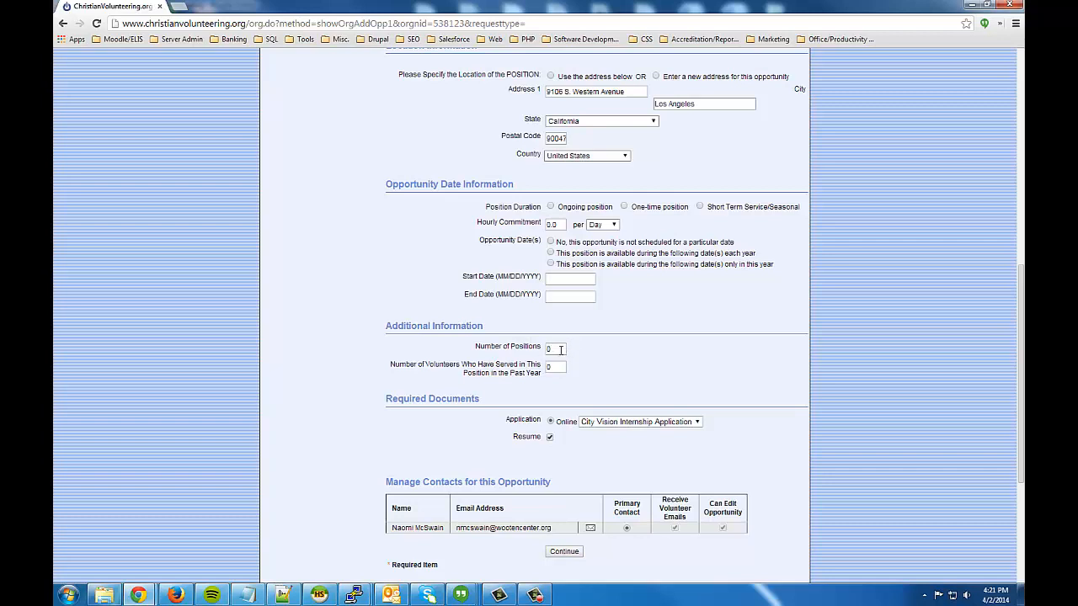
pyautogui.moveTo(561, 349); pyautogui.dragTo(542, 347)
pyautogui.scroll(-1, 620, 372)
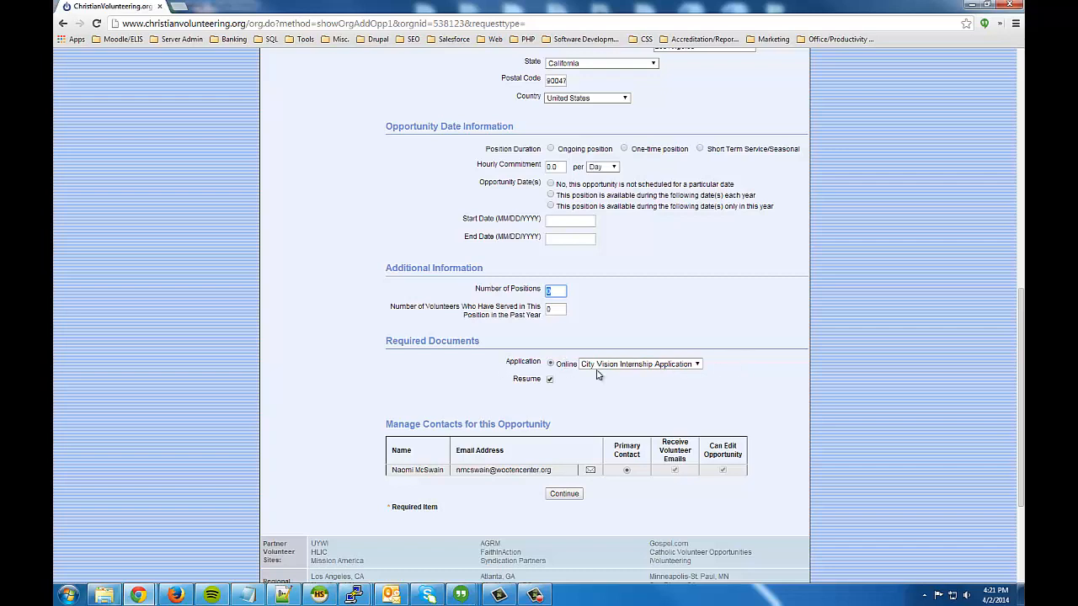
# Require a resume and submit the 'test' opportunity.
pyautogui.click(550, 379)
pyautogui.click(565, 495)
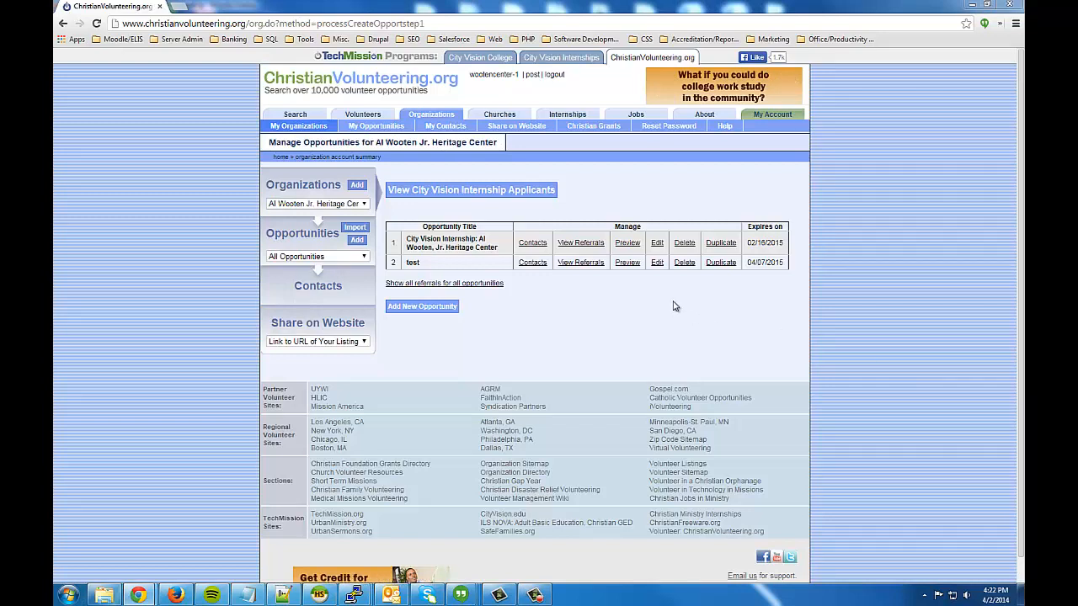
# Show the 'test' opportunity's contacts and begin adding a new contact.
pyautogui.click(537, 263)
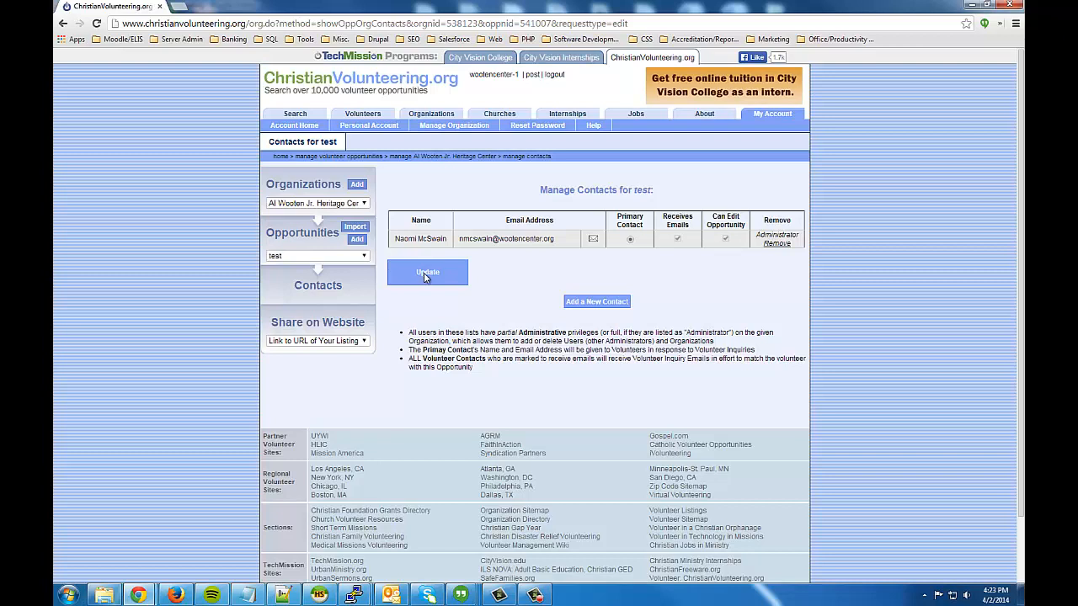
pyautogui.click(608, 305)
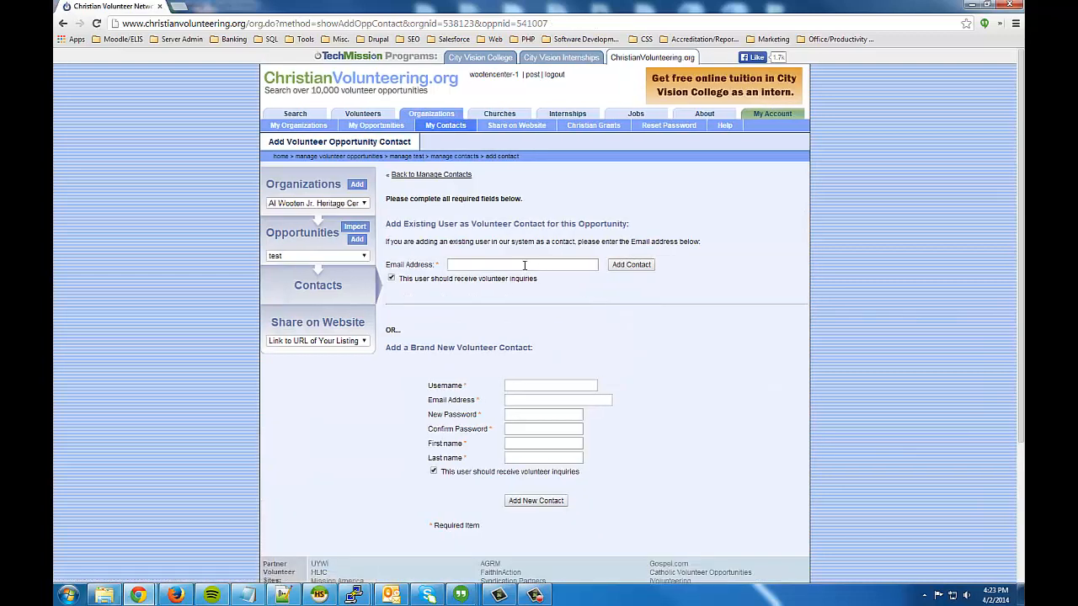
# Go to the Email Address field, then the new contact's Username field.
pyautogui.click(526, 265)
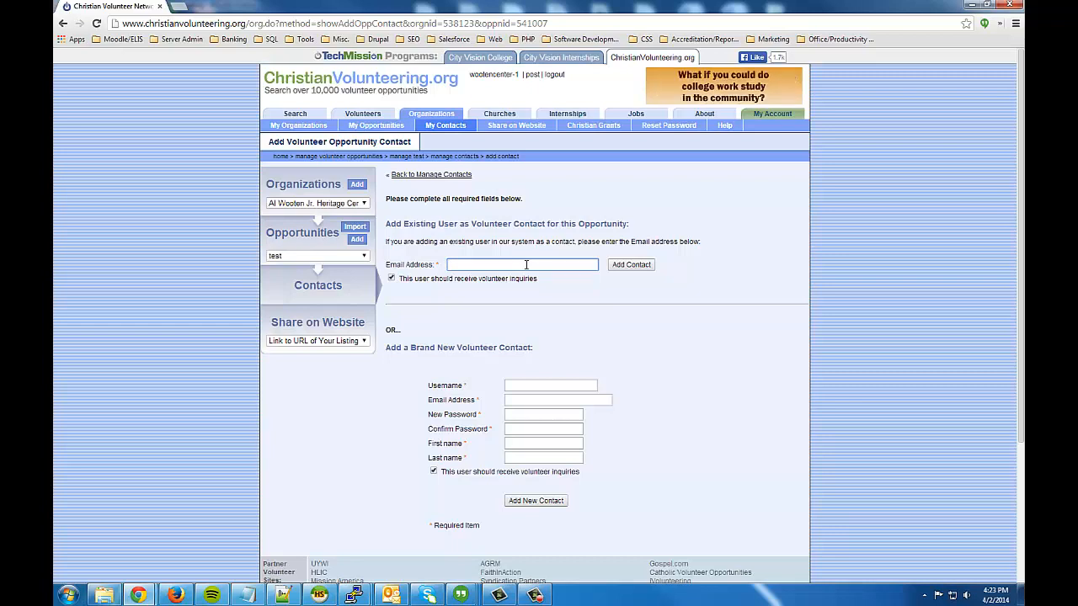
pyautogui.click(579, 385)
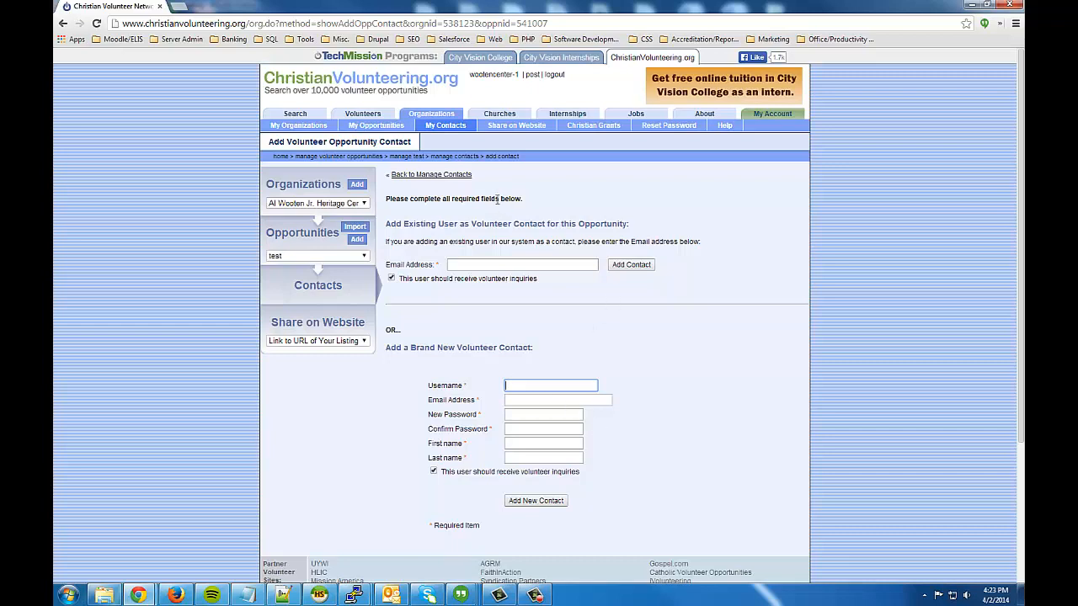
# Return via Manage Contacts to the organization's Manage Opportunities list.
pyautogui.click(451, 177)
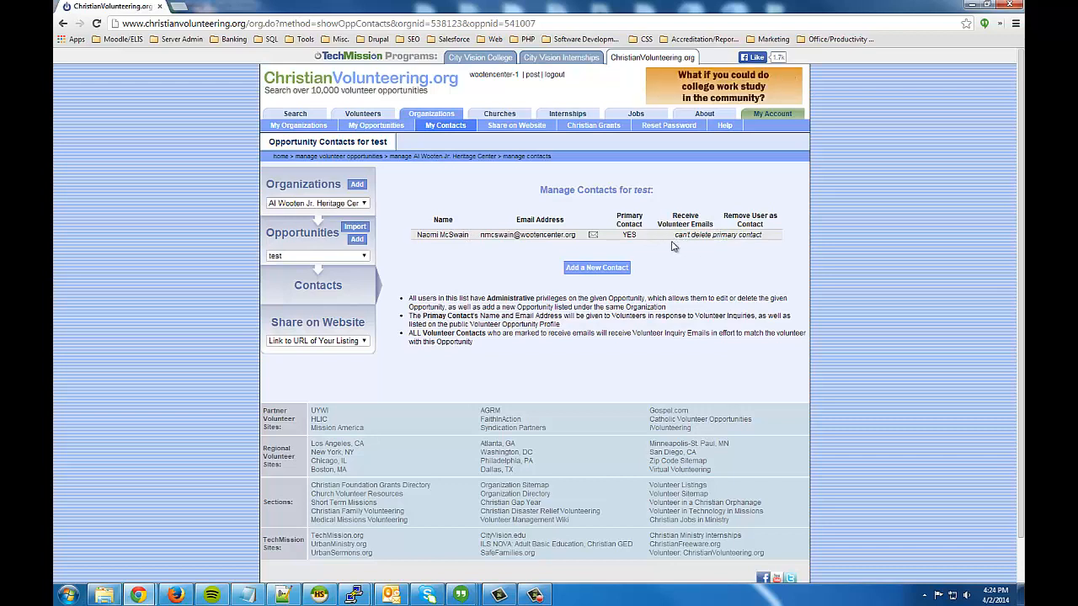
pyautogui.click(459, 160)
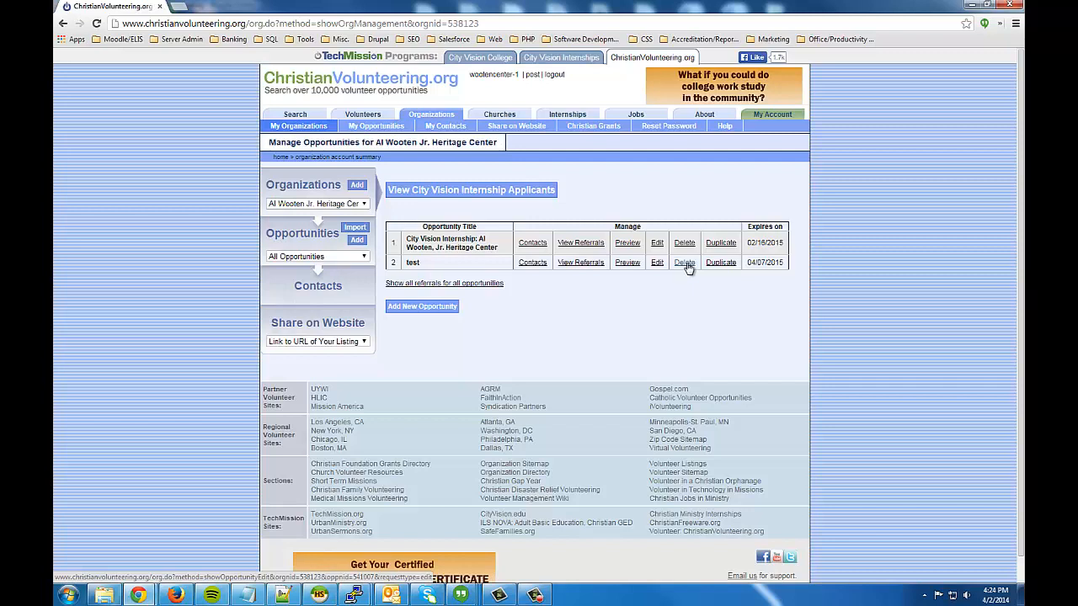
# Delete the 'test' opportunity and confirm the deletion.
pyautogui.click(685, 264)
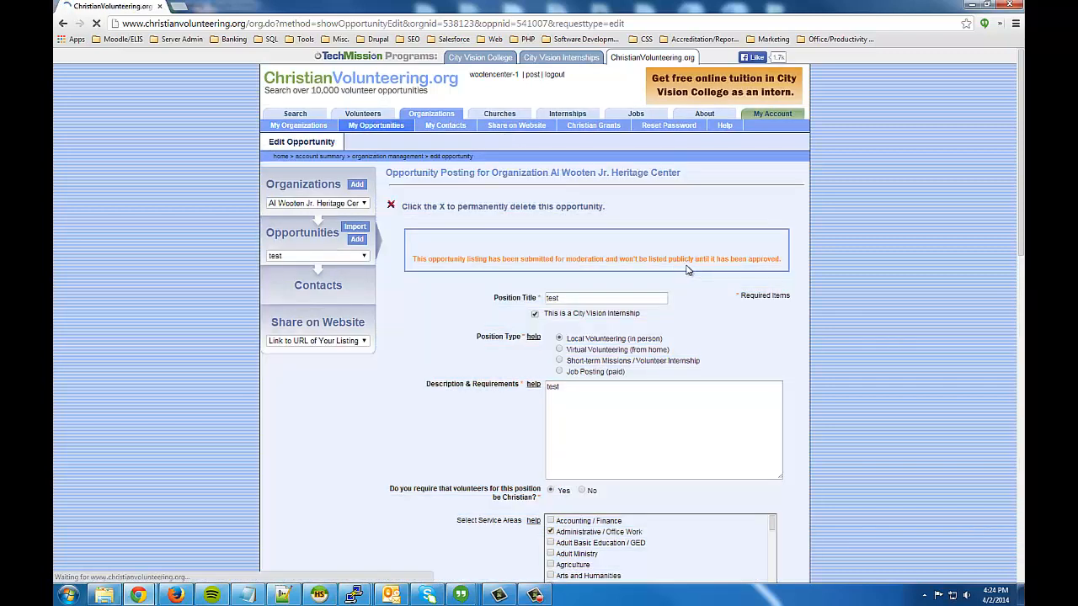
pyautogui.click(391, 207)
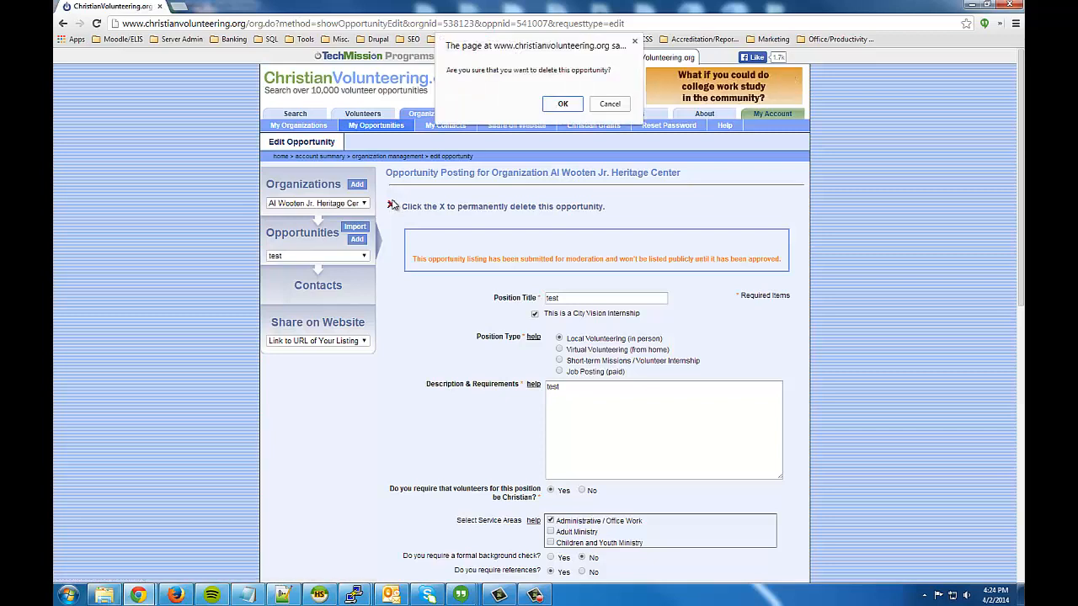
pyautogui.click(570, 107)
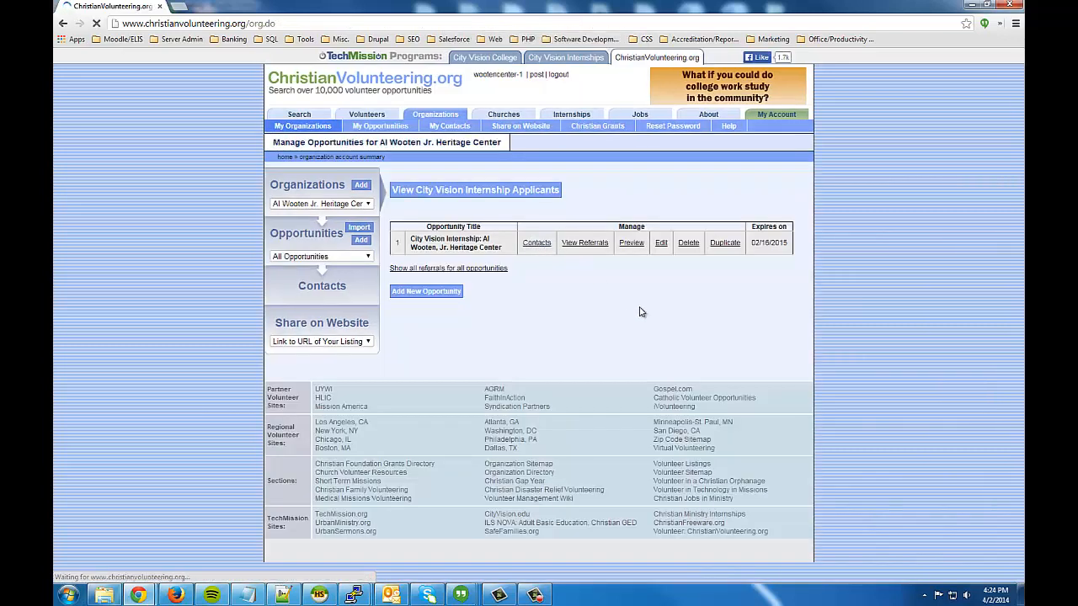